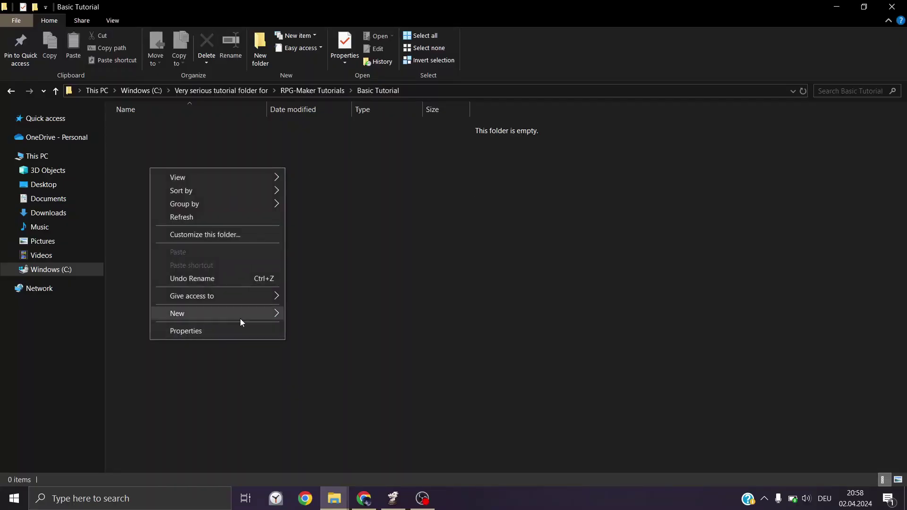
- Create a folder named RPG_Tutorial inside the Basic Tutorial folder
{"action": "mouse_move", "coordinate": [240, 314]}
{"action": "left_click", "coordinate": [316, 314]}
{"action": "type", "text": "RP"}
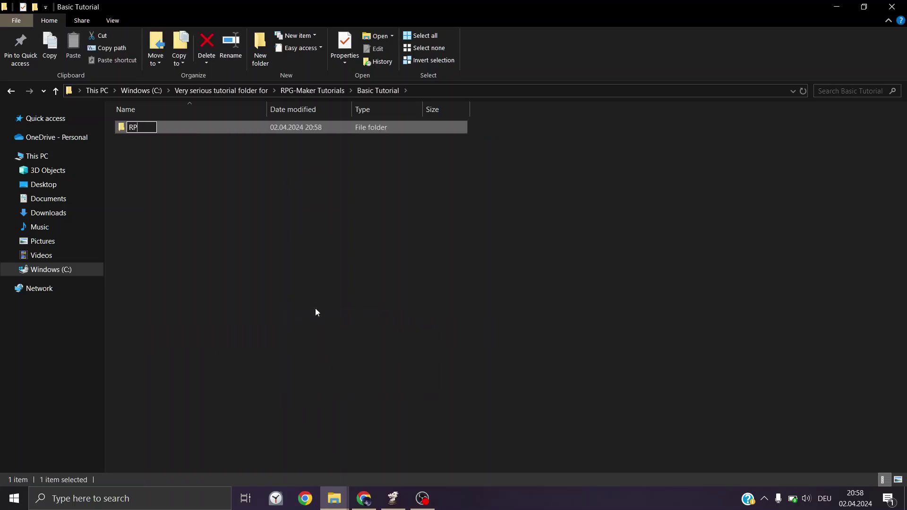
{"action": "type", "text": "G_Tutorial"}
{"action": "key", "text": "Return"}
- Create a second folder named RPG_Assets beside RPG_Tutorial
{"action": "right_click", "coordinate": [248, 225]}
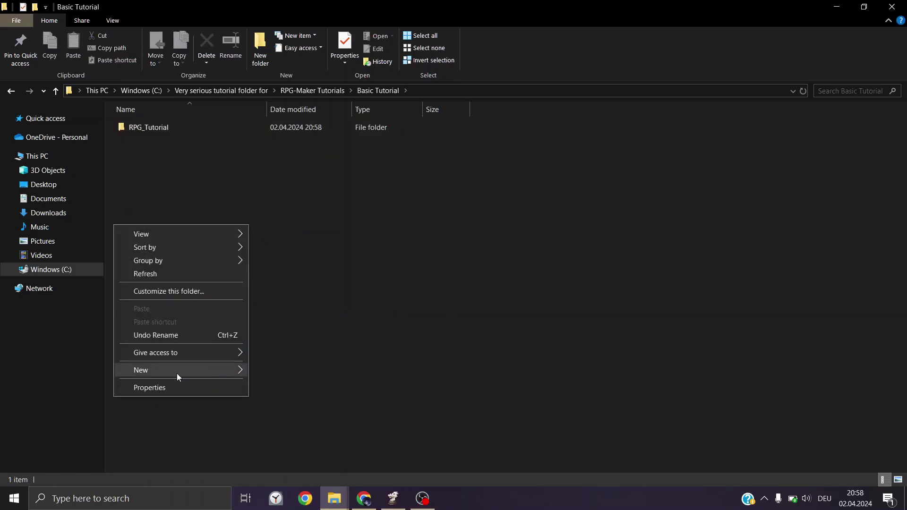
{"action": "mouse_move", "coordinate": [177, 370]}
{"action": "left_click", "coordinate": [320, 373]}
{"action": "type", "text": "RPG_As"}
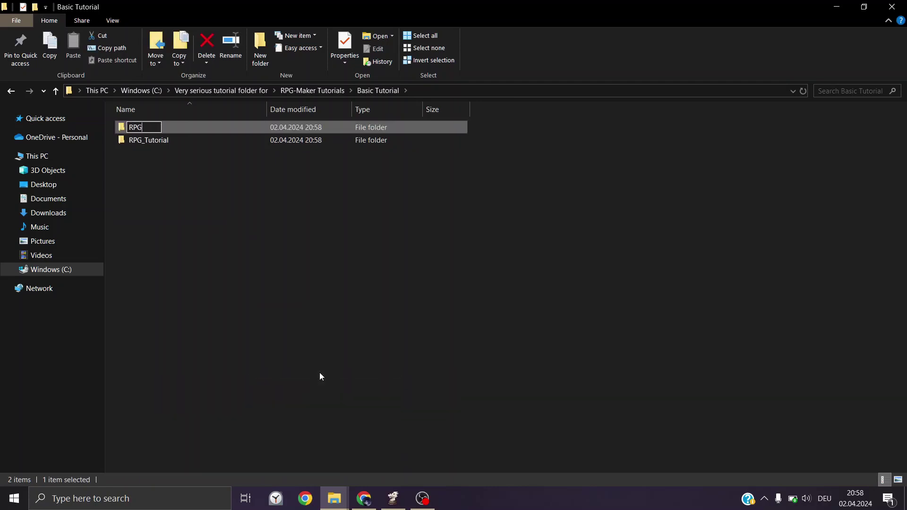
{"action": "type", "text": "sets"}
{"action": "key", "text": "Return"}
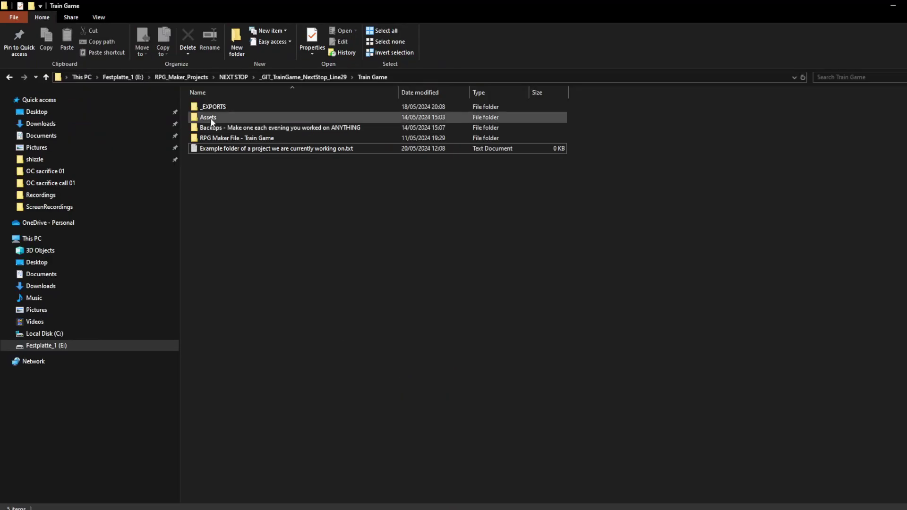
- Review the Sources.txt file in the Train Game project's Assets > Music and SFX folder, then close it
{"action": "double_click", "coordinate": [211, 118]}
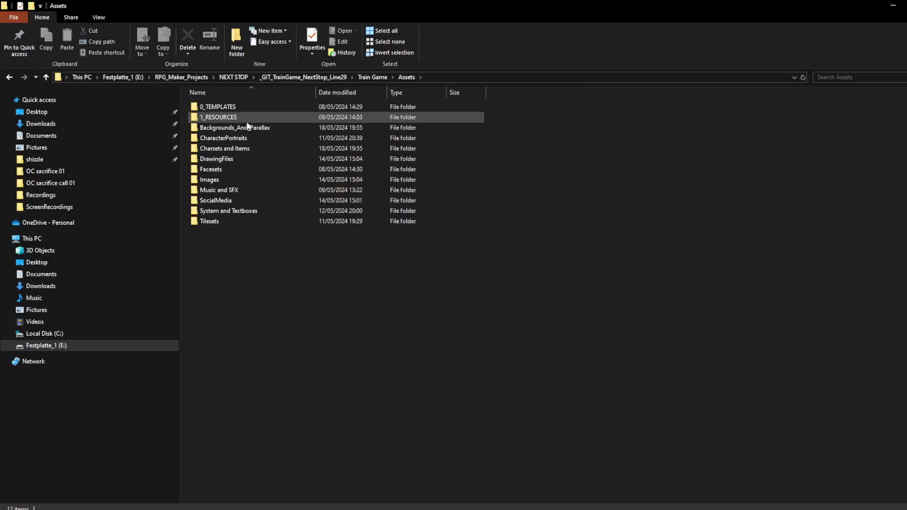
{"action": "double_click", "coordinate": [231, 190]}
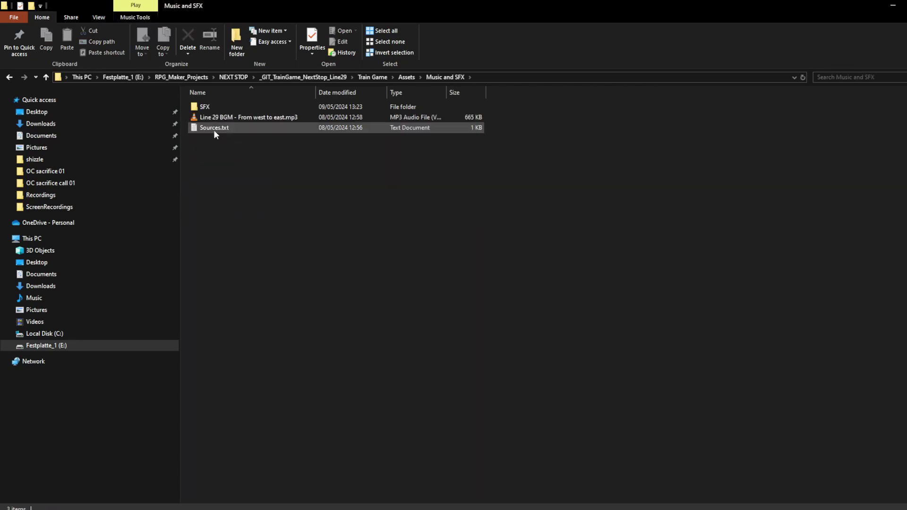
{"action": "double_click", "coordinate": [213, 129]}
{"action": "scroll", "coordinate": [478, 92], "scroll_direction": "right", "scroll_amount": 1}
{"action": "left_click", "coordinate": [725, 23]}
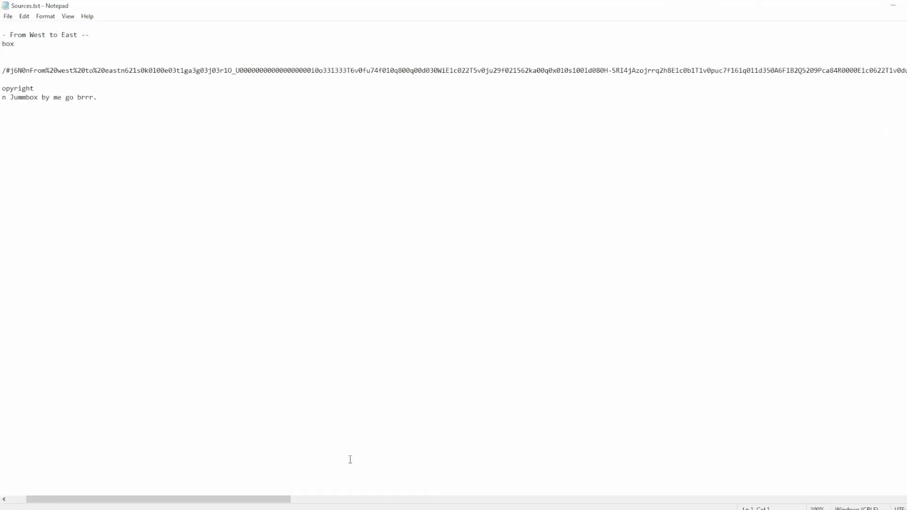
{"action": "left_click_drag", "start_coordinate": [161, 499], "coordinate": [144, 499]}
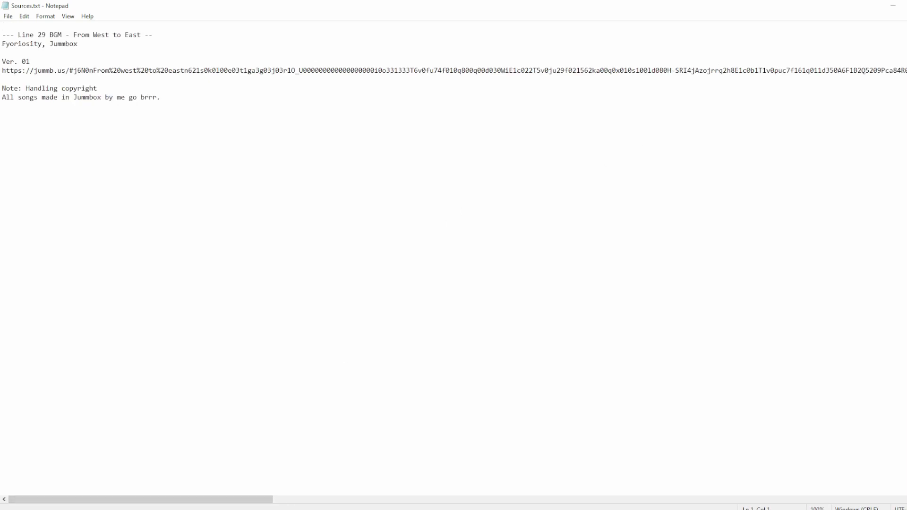
{"action": "key", "text": "alt+F4"}
- Review the SFX sources.txt credits in the SFX subfolder and close the file
{"action": "double_click", "coordinate": [228, 106]}
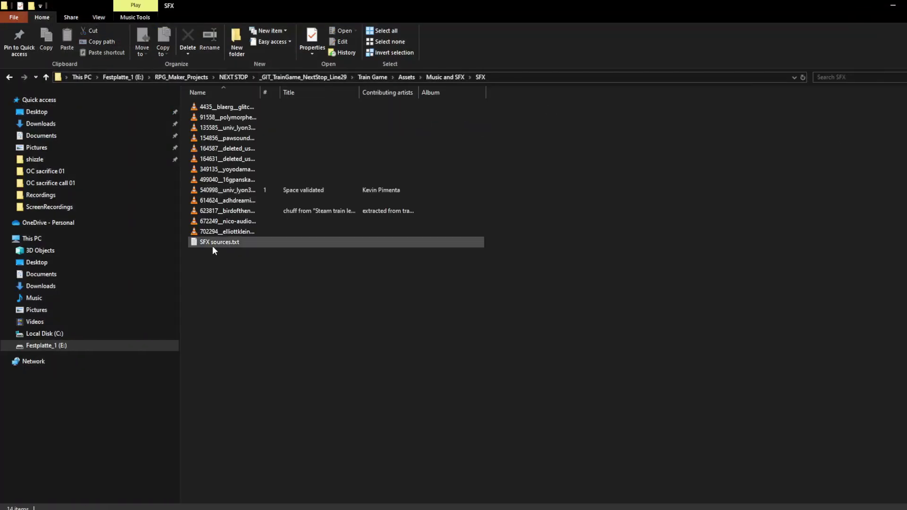
{"action": "double_click", "coordinate": [213, 245]}
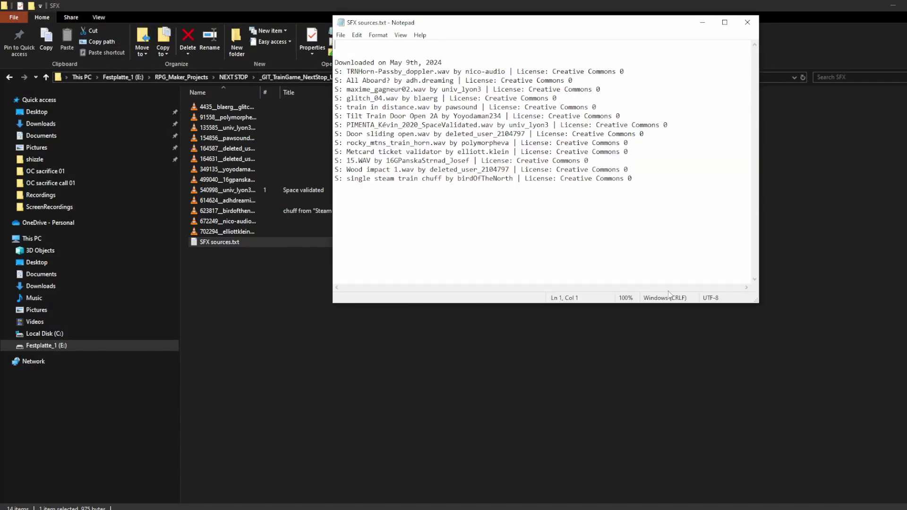
{"action": "key", "text": "alt+F4"}
- Return to the Assets folder and open Source Templates.txt from the 0_TEMPLATES folder
{"action": "key", "text": "alt+Up"}
{"action": "key", "text": "alt+Up"}
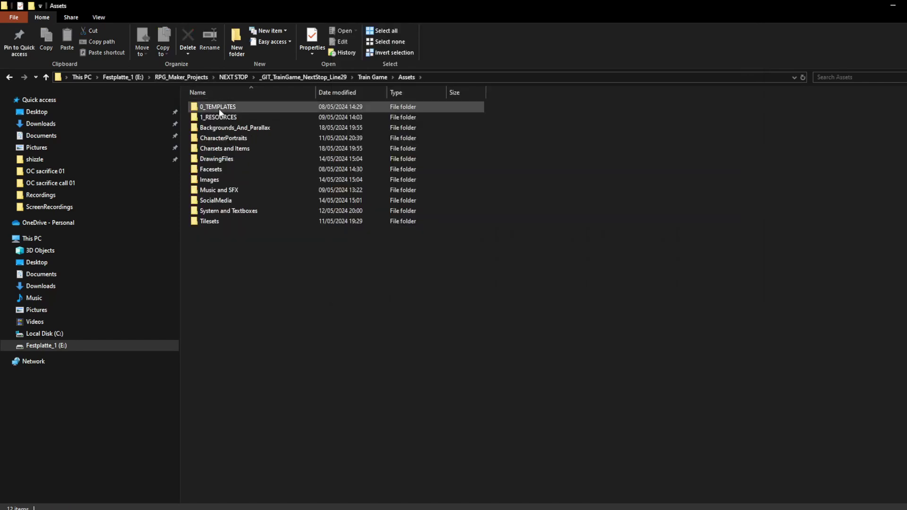
{"action": "double_click", "coordinate": [218, 108]}
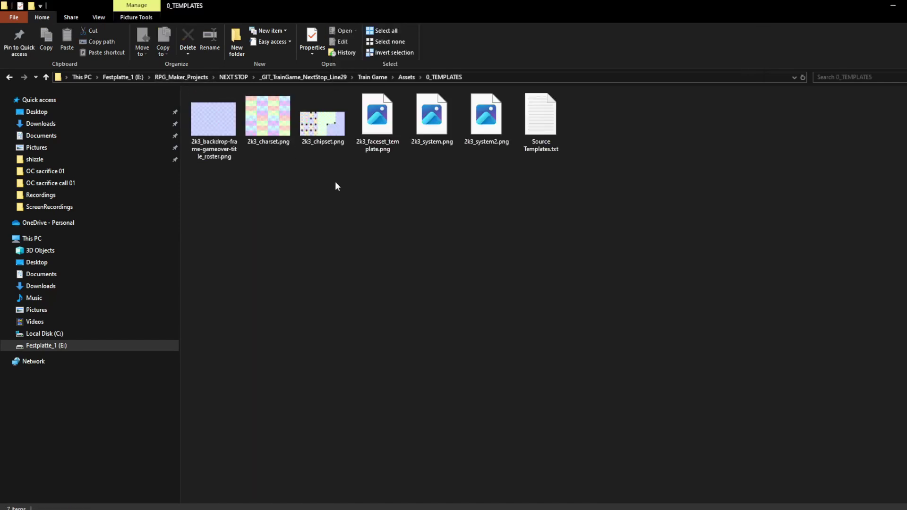
{"action": "double_click", "coordinate": [551, 126]}
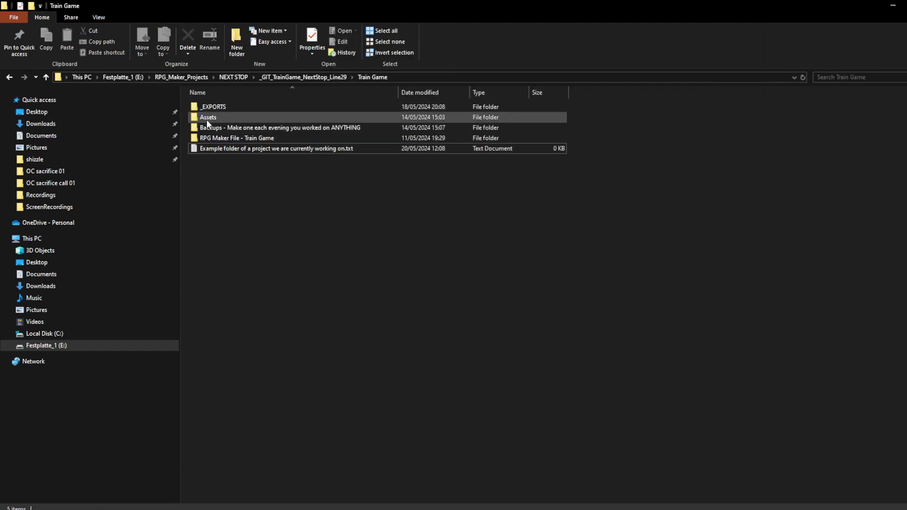
- Open SFX sources.txt from Assets > Music and SFX > SFX and enlarge its window to read the full source list
{"action": "double_click", "coordinate": [207, 118]}
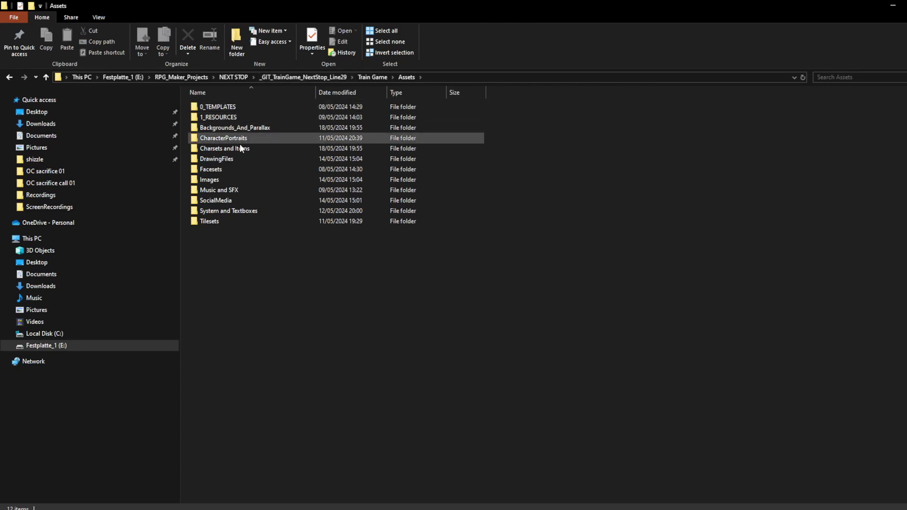
{"action": "double_click", "coordinate": [219, 190]}
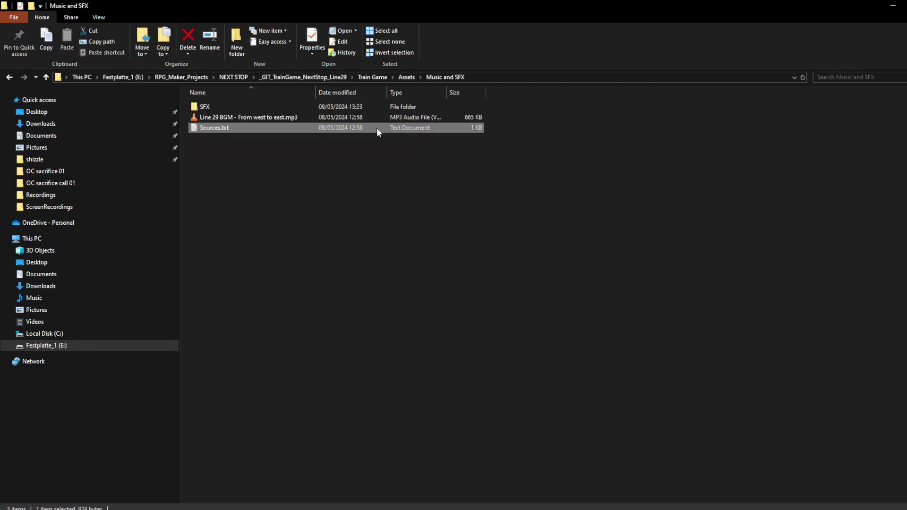
{"action": "double_click", "coordinate": [227, 108]}
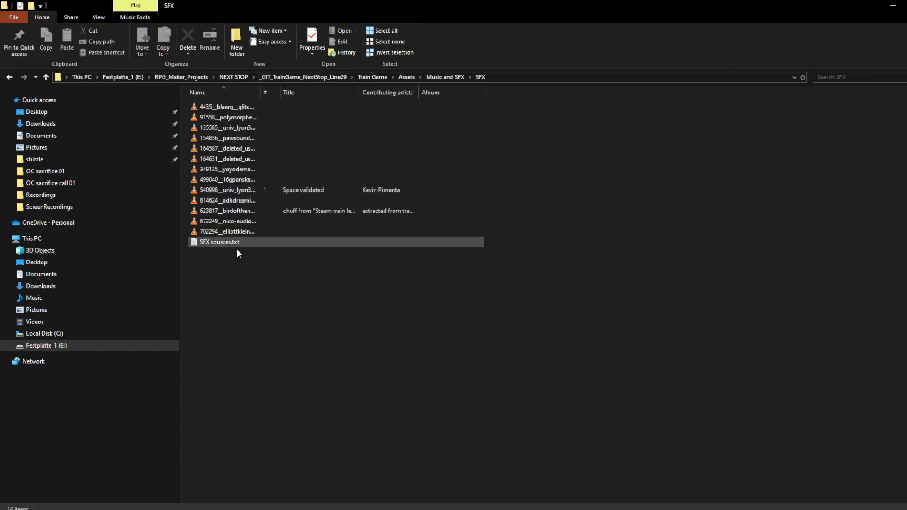
{"action": "double_click", "coordinate": [212, 243]}
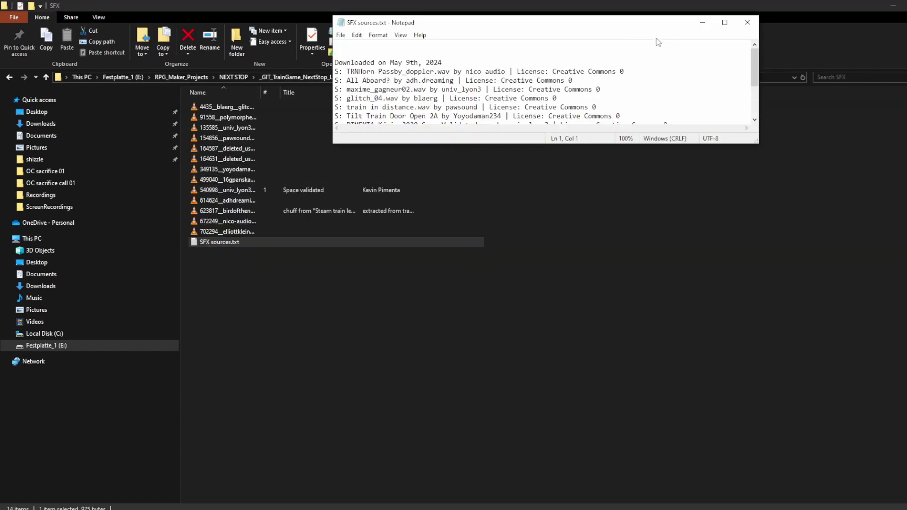
{"action": "left_click_drag", "start_coordinate": [542, 144], "coordinate": [552, 307]}
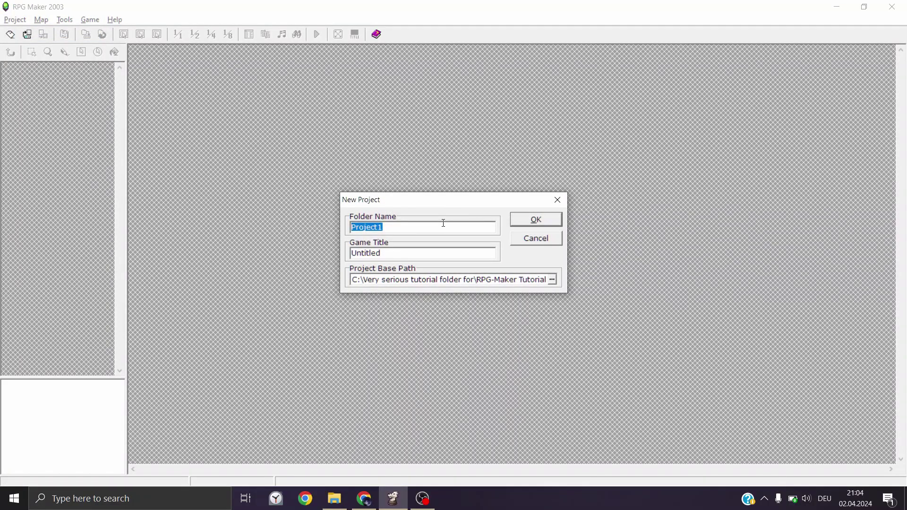
- Name the new project's folder "RPG maker test project 01" and set the game title to "RPG Maker Basics"
{"action": "type", "text": "RPG maker test project 01"}
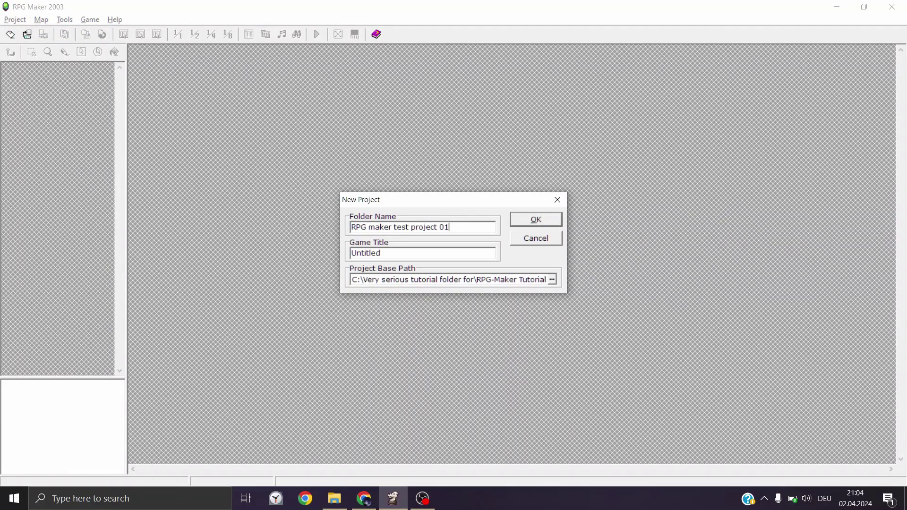
{"action": "key", "text": "Tab"}
{"action": "type", "text": "RPG Maker Basics"}
{"action": "key", "text": "Tab"}
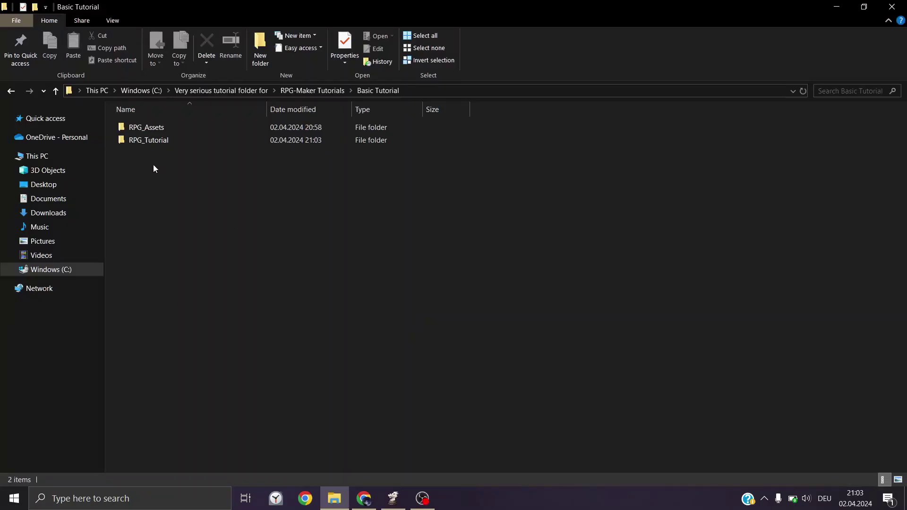
- Set the project base path to C:\Very serious tutorial folder for\RPG-Maker Tutorials\Basic Tutorial\RPG_Tutorial, using the folder's path from File Explorer
{"action": "double_click", "coordinate": [144, 141]}
{"action": "left_click", "coordinate": [507, 89]}
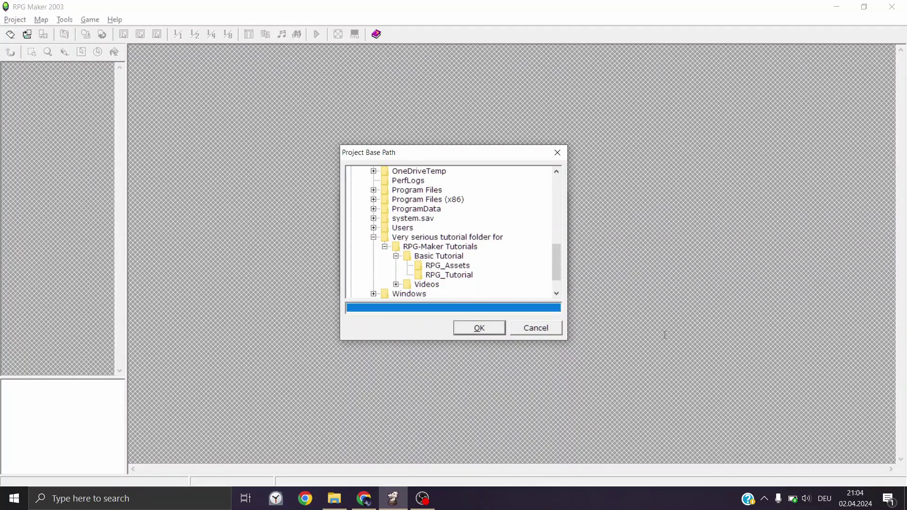
{"action": "type", "text": "C:\\Very serious tutorial folder for\\RPG-Maker Tutorials\\Basic Tutorial\\RPG_Tutorial"}
{"action": "key", "text": "End"}
{"action": "left_click", "coordinate": [479, 328]}
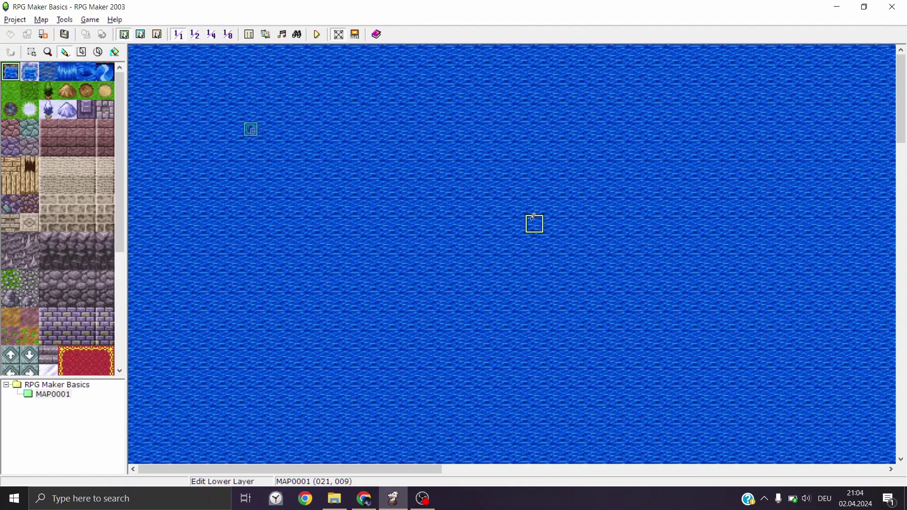
- Delete the default MAP0001 and create a new map named Test Map 01
{"action": "right_click", "coordinate": [58, 396]}
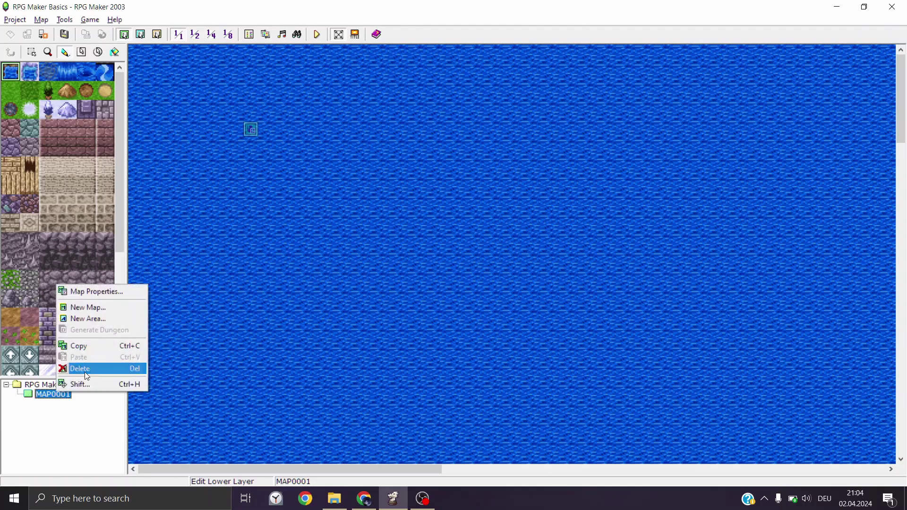
{"action": "left_click", "coordinate": [81, 369]}
{"action": "left_click", "coordinate": [452, 274]}
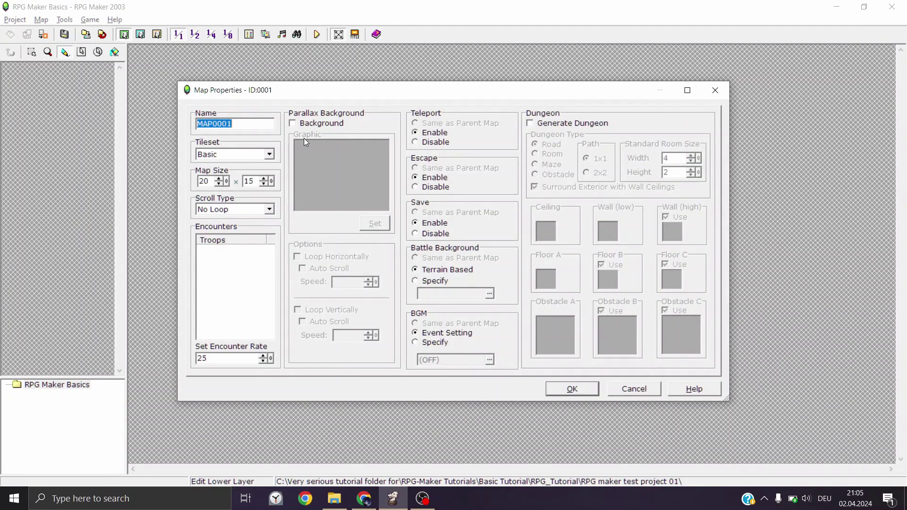
{"action": "type", "text": "Test Map 01"}
{"action": "left_click", "coordinate": [572, 388]}
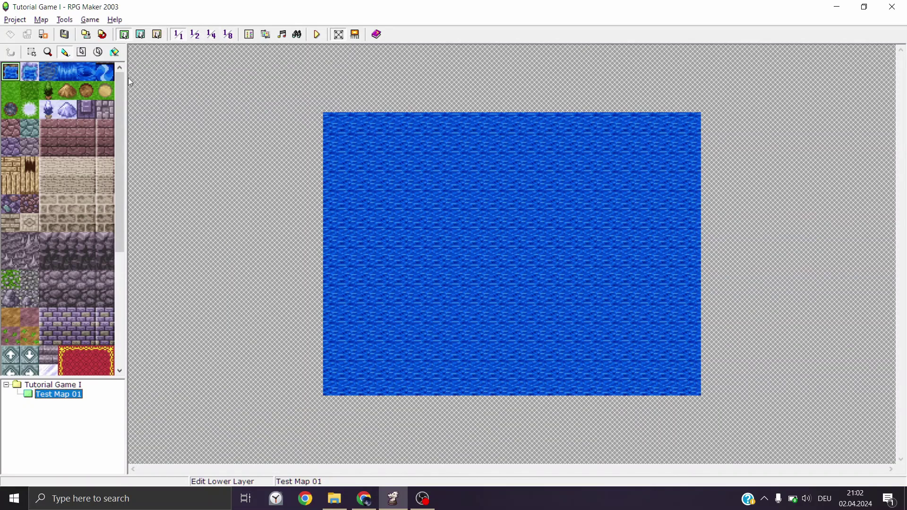
- Set the player starting position on the event layer of Test Map 01 at tile (006, 004)
{"action": "left_click", "coordinate": [159, 35]}
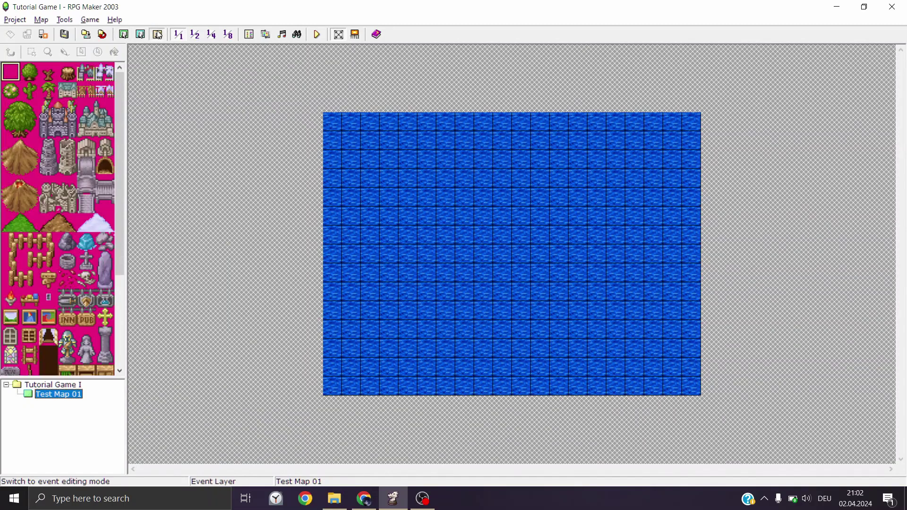
{"action": "right_click", "coordinate": [441, 206]}
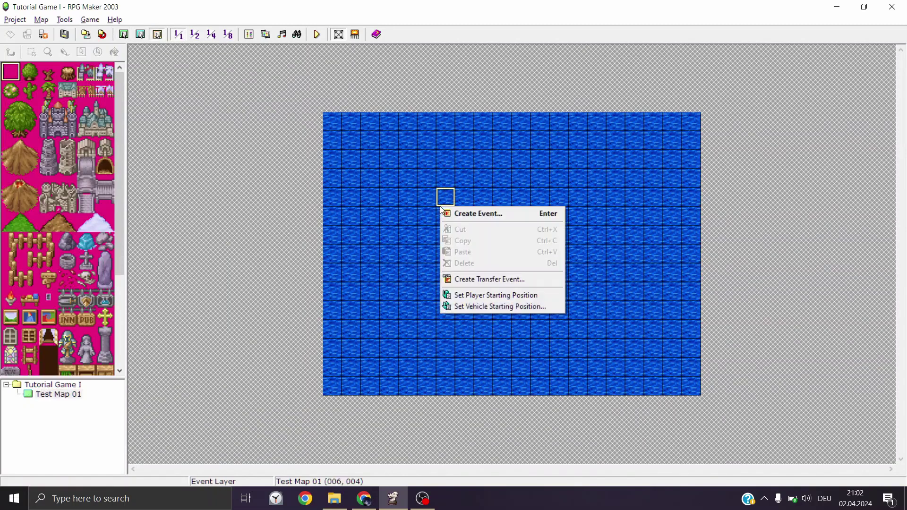
{"action": "left_click", "coordinate": [520, 299]}
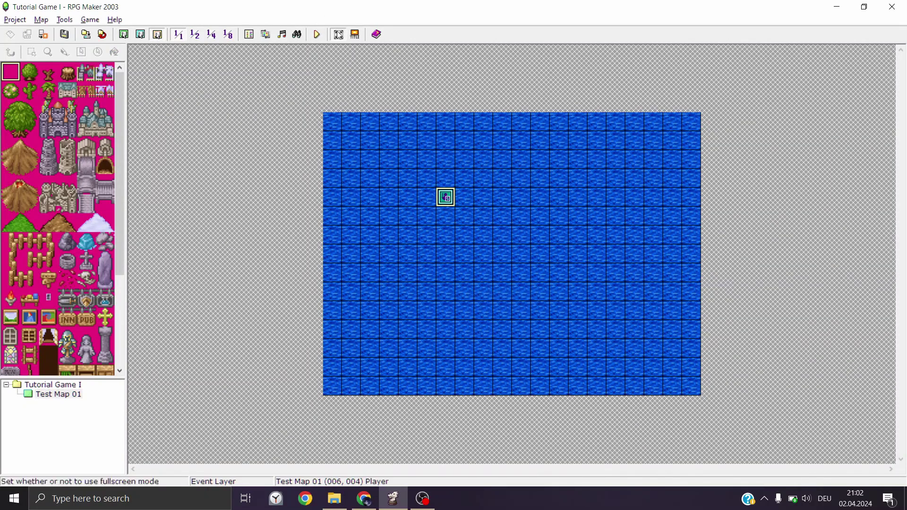
- Playtest the game, saving the project when asked, and close the game at its title screen
{"action": "left_click", "coordinate": [318, 35]}
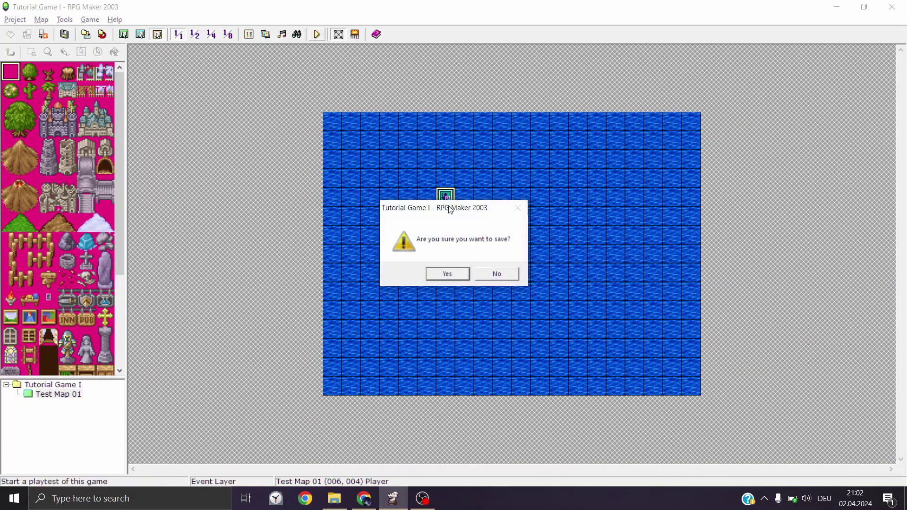
{"action": "left_click", "coordinate": [449, 274]}
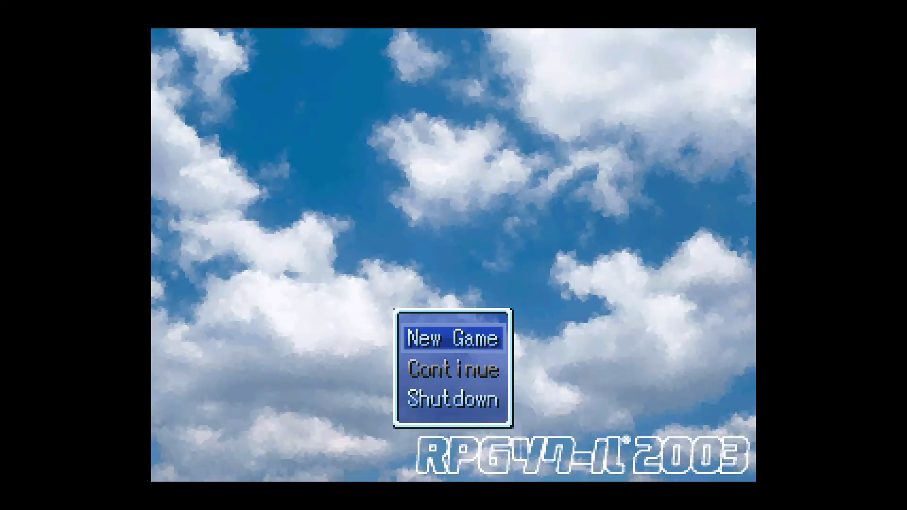
{"action": "key", "text": "alt+F4"}
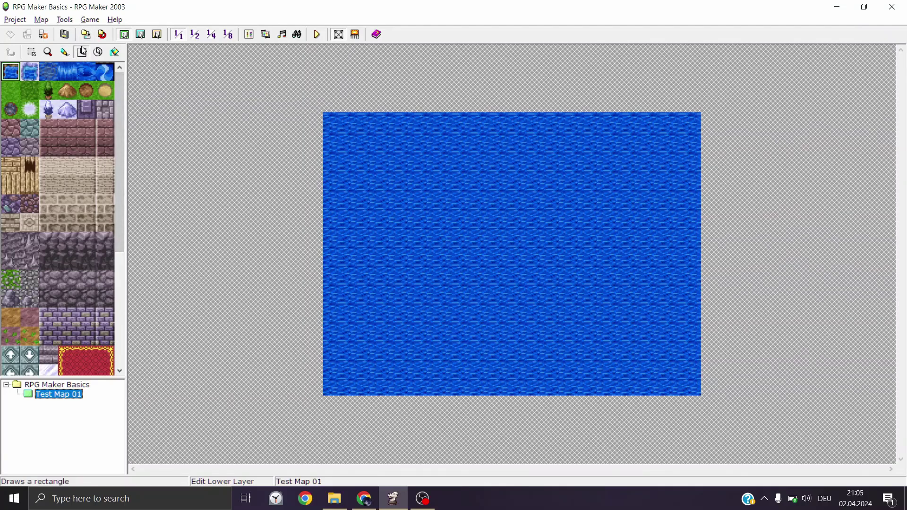
- Paint an irregular grass island in the middle of Test Map 01's water with the pencil on the lower layer
{"action": "left_click", "coordinate": [64, 53]}
{"action": "mouse_move", "coordinate": [119, 157]}
{"action": "left_mouse_down"}
{"action": "mouse_move", "coordinate": [124, 290]}
{"action": "mouse_move", "coordinate": [118, 137]}
{"action": "left_mouse_up"}
{"action": "left_click", "coordinate": [18, 96]}
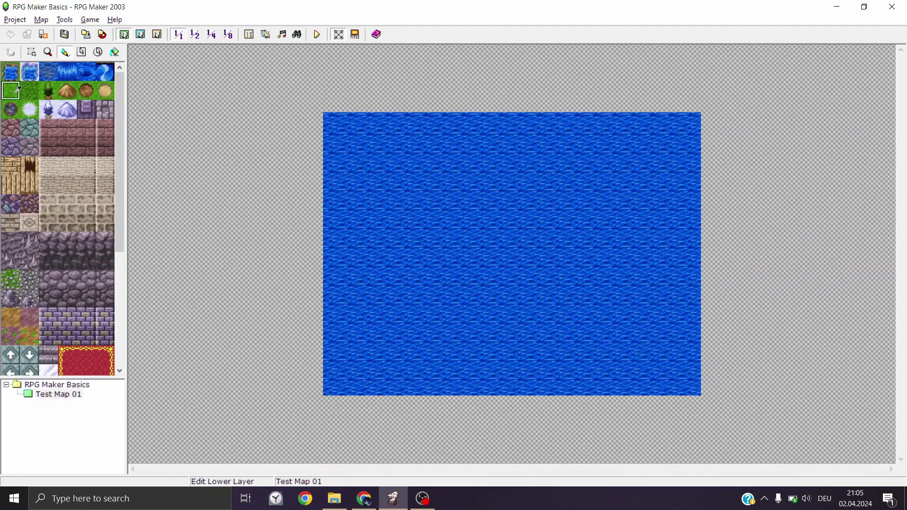
{"action": "left_click", "coordinate": [423, 194]}
{"action": "mouse_move", "coordinate": [422, 190]}
{"action": "left_mouse_down"}
{"action": "mouse_move", "coordinate": [511, 230]}
{"action": "mouse_move", "coordinate": [518, 206]}
{"action": "mouse_move", "coordinate": [468, 257]}
{"action": "mouse_move", "coordinate": [484, 306]}
{"action": "mouse_move", "coordinate": [480, 270]}
{"action": "mouse_move", "coordinate": [600, 243]}
{"action": "mouse_move", "coordinate": [532, 256]}
{"action": "mouse_move", "coordinate": [541, 235]}
{"action": "left_mouse_up"}
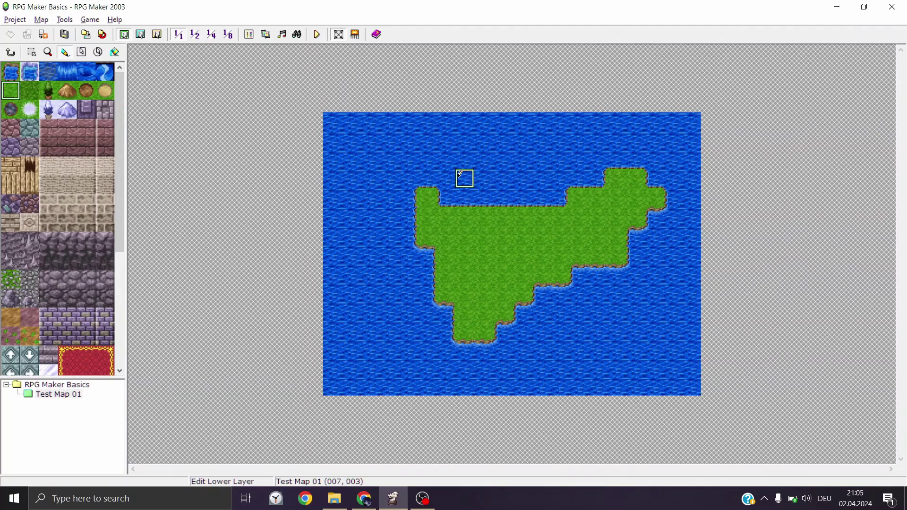
- Place one large four-tile tree on the upper layer at the northeastern tip of the grass island
{"action": "left_click", "coordinate": [140, 34]}
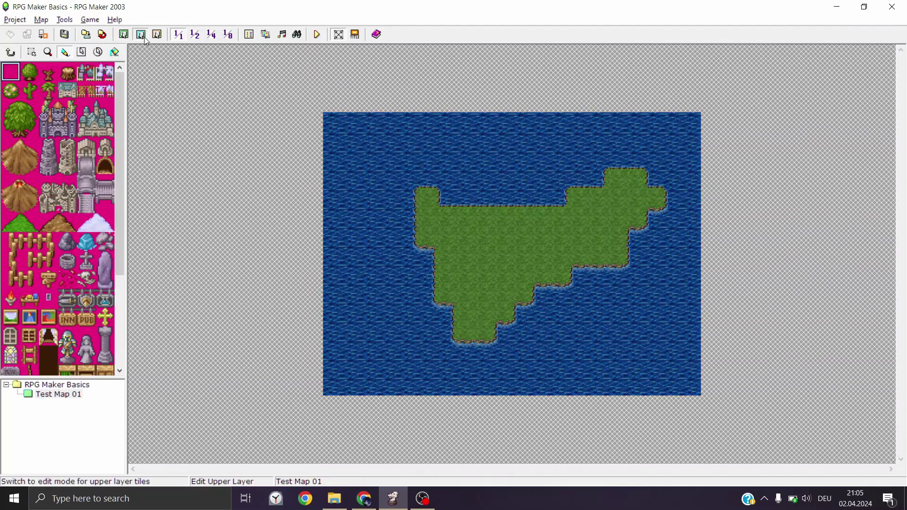
{"action": "left_click_drag", "start_coordinate": [10, 109], "coordinate": [28, 128]}
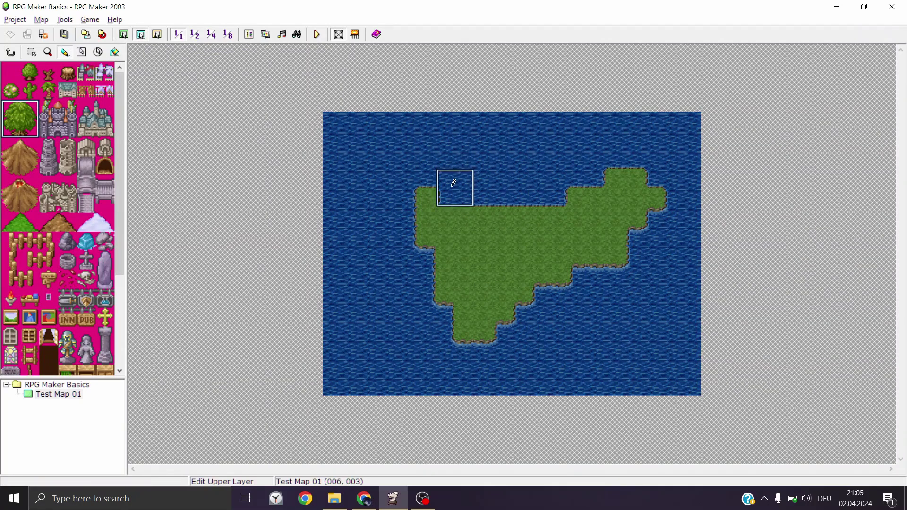
{"action": "left_click", "coordinate": [615, 156]}
- Set the player starting position on the event layer to the grass tile (009, 006)
{"action": "left_click", "coordinate": [157, 34]}
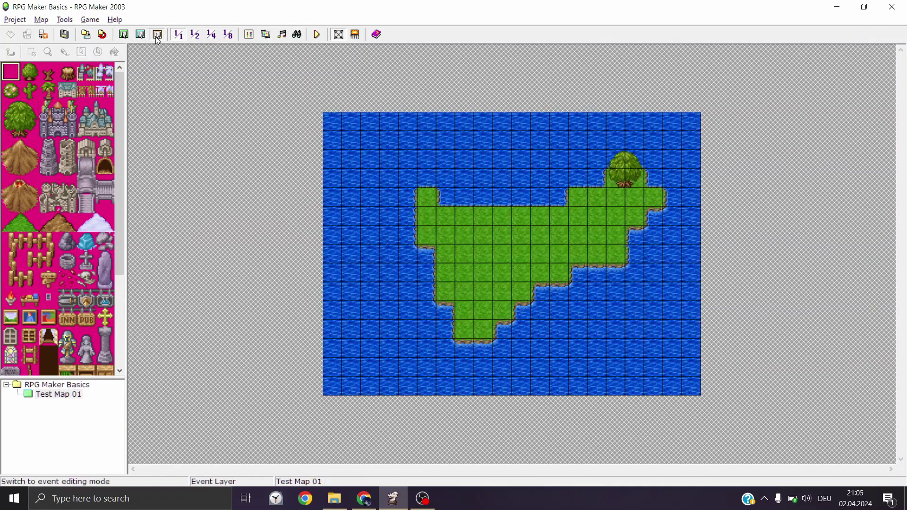
{"action": "right_click", "coordinate": [502, 236]}
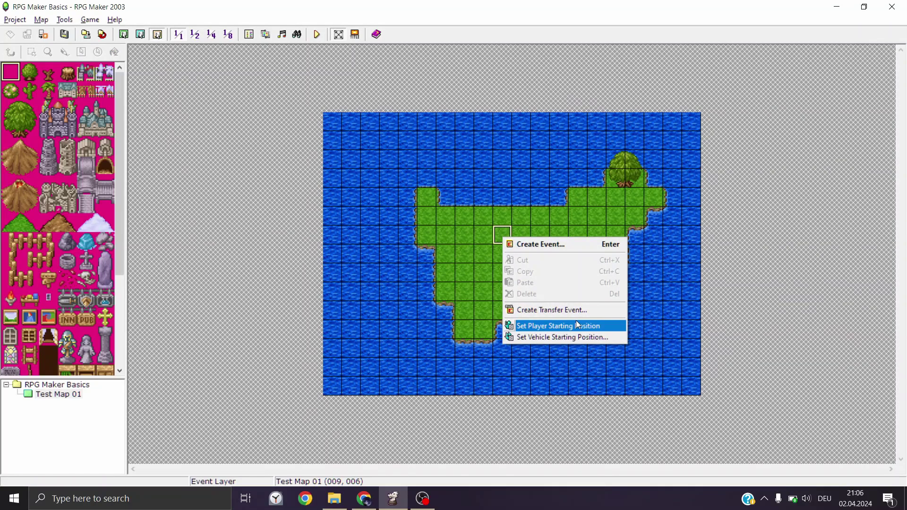
{"action": "left_click", "coordinate": [577, 324]}
- Save the project and playtest it: start a new game, walk the character around the island, and close the game
{"action": "left_click", "coordinate": [318, 35]}
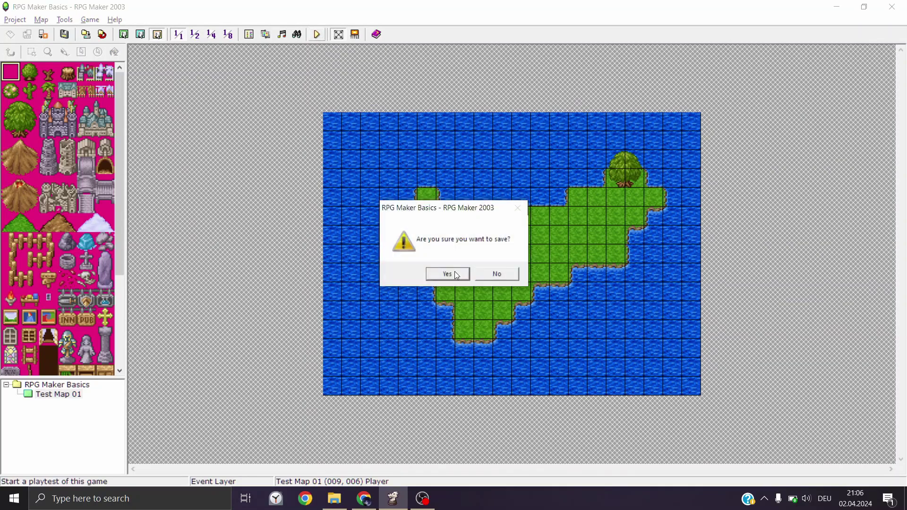
{"action": "left_click", "coordinate": [448, 274]}
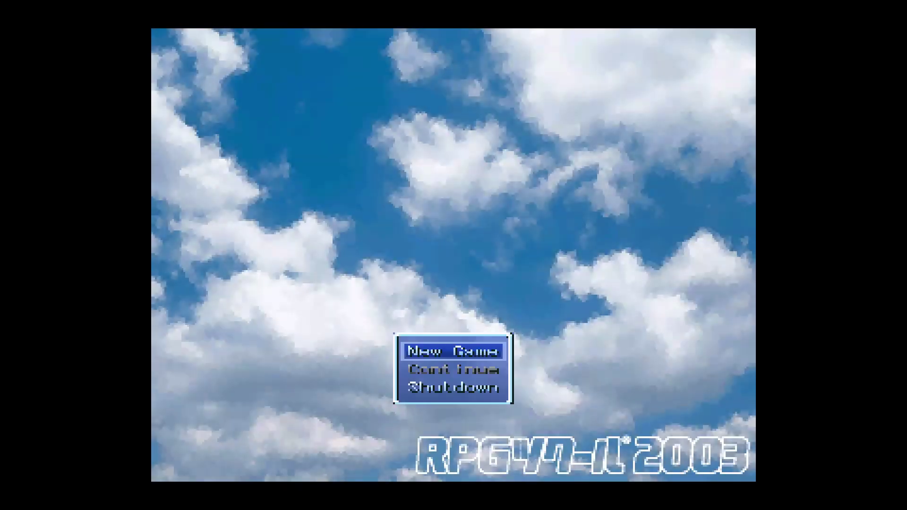
{"action": "key", "text": "Return"}
{"action": "key", "text": "Up"}
{"action": "key", "text": "Right"}
{"action": "key", "text": "Left"}
{"action": "key", "text": "alt+F4"}
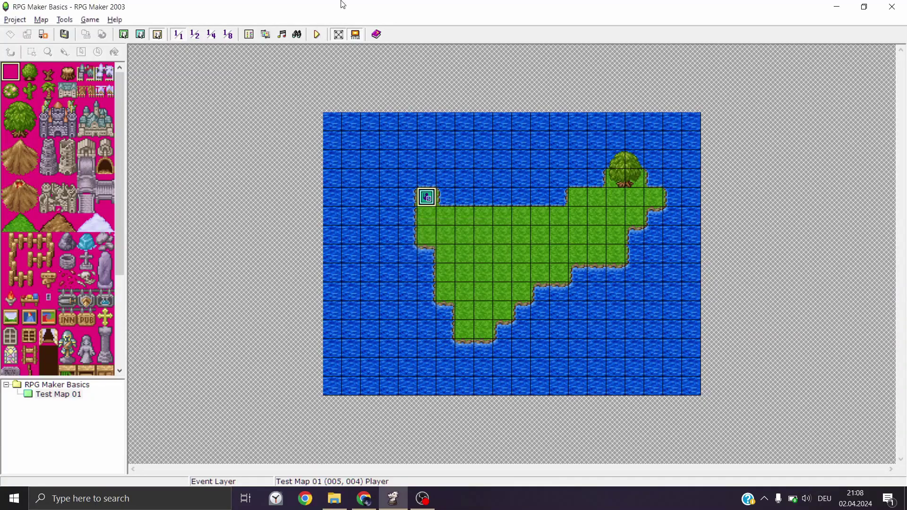
- Set the player starting position to the water tile (009, 002) and playtest a new game from there
{"action": "right_click", "coordinate": [501, 159]}
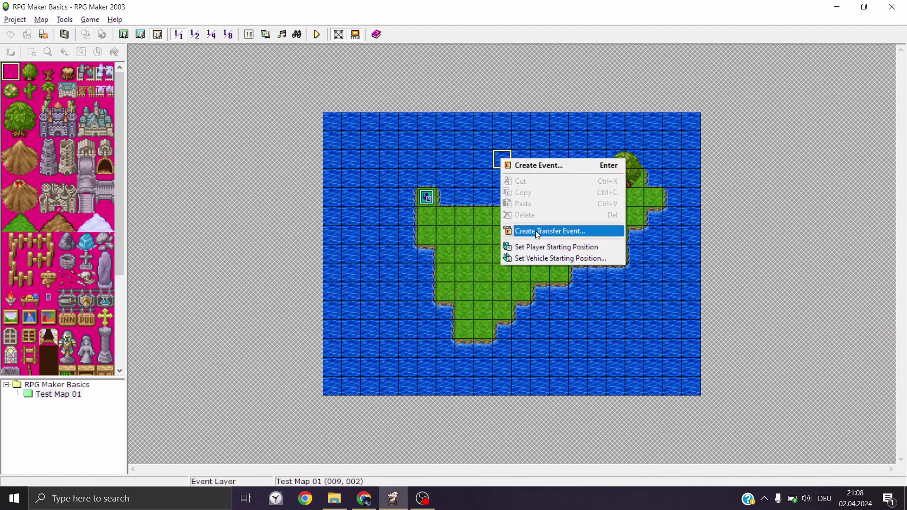
{"action": "left_click", "coordinate": [579, 247]}
{"action": "left_click", "coordinate": [321, 33]}
{"action": "key", "text": "Return"}
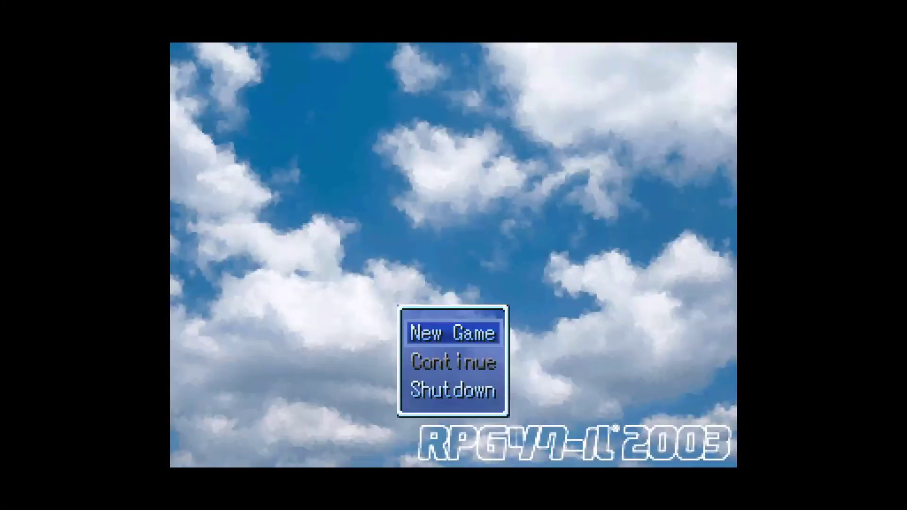
{"action": "key", "text": "Up"}
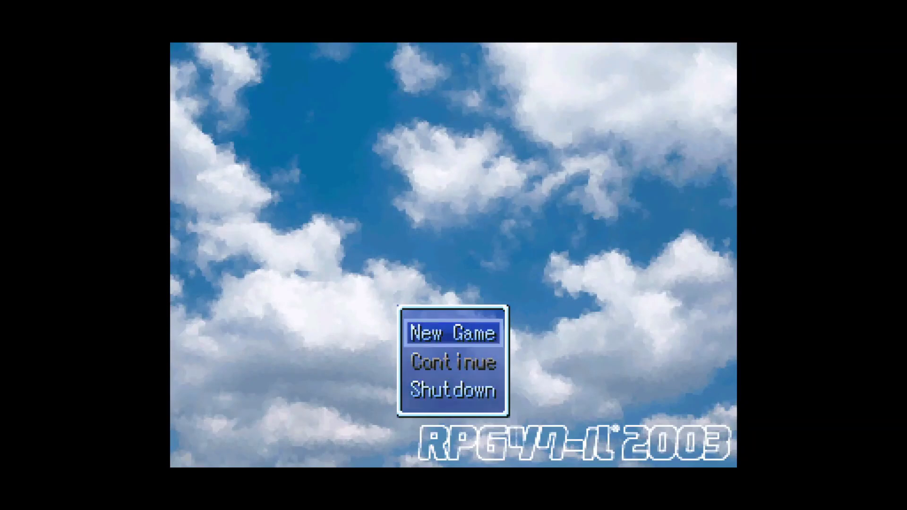
{"action": "key", "text": "Return"}
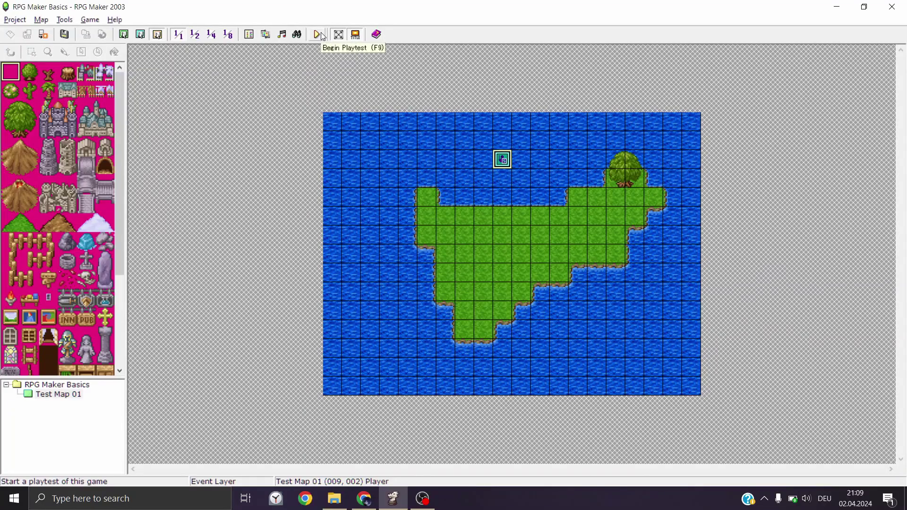
{"action": "left_click", "coordinate": [90, 20]}
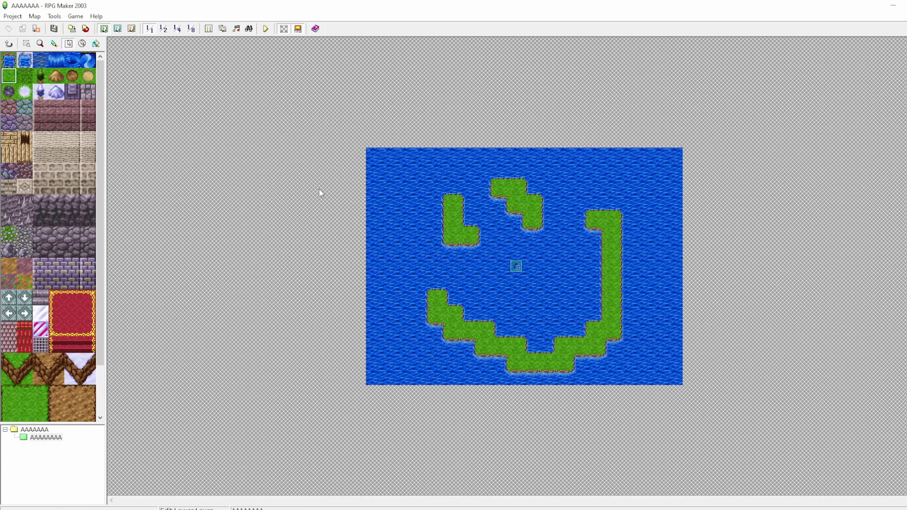
- Draw a dark grass rectangle over the western part of the AAAAAAAA map and a stone-floor ellipse overlapping its southeastern side
{"action": "left_click", "coordinate": [25, 75]}
{"action": "mouse_move", "coordinate": [385, 201]}
{"action": "left_mouse_down"}
{"action": "mouse_move", "coordinate": [561, 289]}
{"action": "mouse_move", "coordinate": [565, 304]}
{"action": "left_mouse_up"}
{"action": "left_click", "coordinate": [25, 186]}
{"action": "left_click", "coordinate": [82, 44]}
{"action": "left_click_drag", "start_coordinate": [478, 228], "coordinate": [651, 352]}
- Flood-fill the ellipse with the plain red carpet tile and refill it with the dark rocky ground tile
{"action": "left_click", "coordinate": [25, 409]}
{"action": "left_click", "coordinate": [71, 313]}
{"action": "left_click", "coordinate": [96, 43]}
{"action": "left_click", "coordinate": [562, 290]}
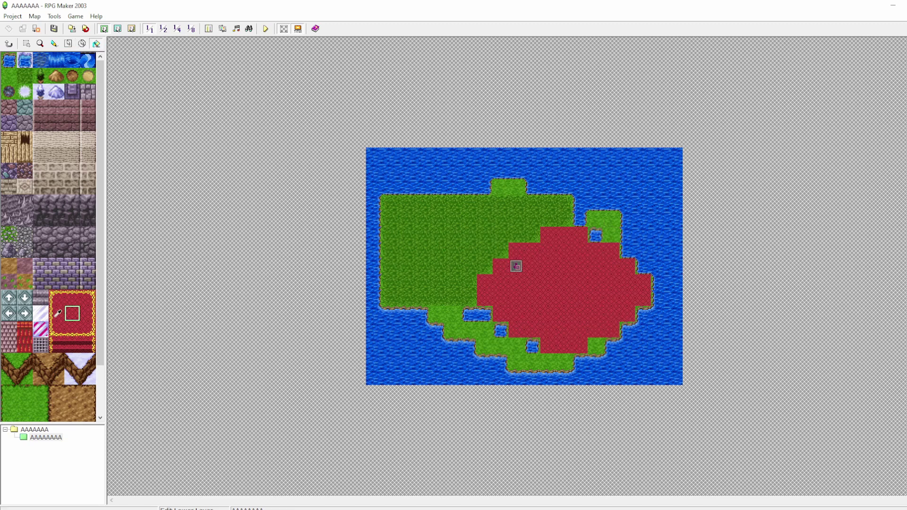
{"action": "left_click", "coordinate": [9, 91]}
{"action": "left_click", "coordinate": [594, 283]}
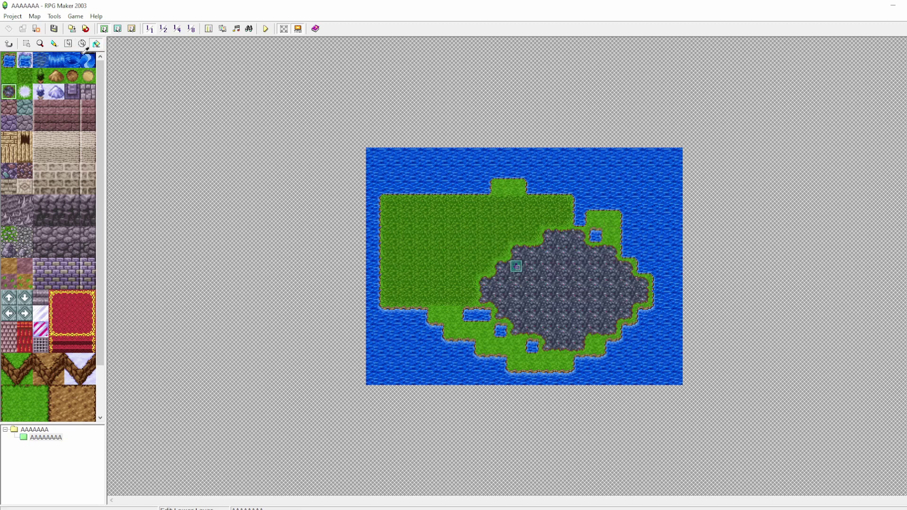
- Cover the painted terrain with water rectangles and draw a grass rectangle about 12 by 9 tiles in the middle of the map
{"action": "left_click", "coordinate": [68, 44]}
{"action": "left_click", "coordinate": [9, 60]}
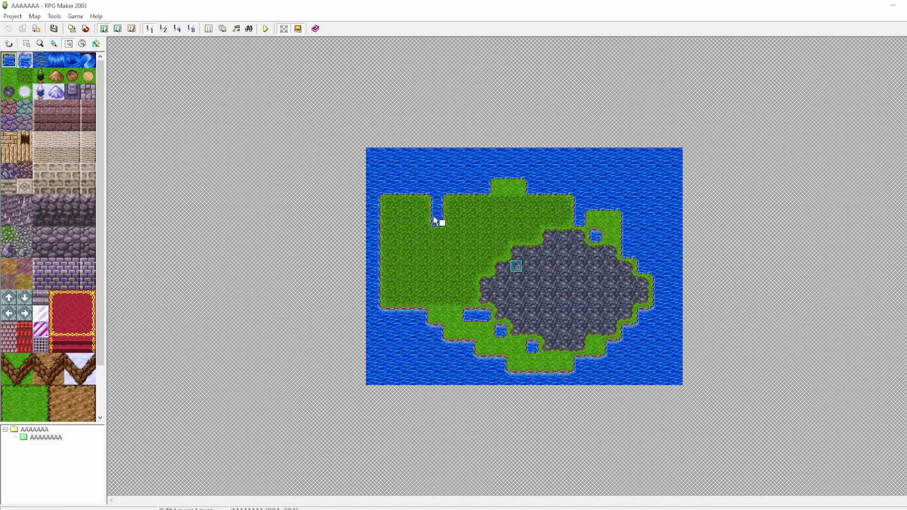
{"action": "left_click_drag", "start_coordinate": [435, 202], "coordinate": [614, 319]}
{"action": "left_click_drag", "start_coordinate": [656, 376], "coordinate": [378, 179]}
{"action": "left_click", "coordinate": [9, 76]}
{"action": "left_click_drag", "start_coordinate": [427, 195], "coordinate": [620, 338]}
- With the pencil on the upper layer, place three small trees and two large trees around the grass island
{"action": "left_click", "coordinate": [54, 44]}
{"action": "left_click", "coordinate": [118, 31]}
{"action": "left_click", "coordinate": [24, 60]}
{"action": "left_click", "coordinate": [532, 219]}
{"action": "left_click", "coordinate": [612, 298]}
{"action": "left_click", "coordinate": [437, 299]}
{"action": "left_click", "coordinate": [16, 99]}
{"action": "left_click", "coordinate": [596, 189]}
{"action": "left_click", "coordinate": [454, 216]}
- Assemble another large tree from its four single quarter tiles near the middle of the grass island
{"action": "left_click", "coordinate": [9, 93]}
{"action": "left_click", "coordinate": [548, 283]}
{"action": "left_click", "coordinate": [24, 92]}
{"action": "left_click", "coordinate": [563, 283]}
{"action": "left_click", "coordinate": [24, 107]}
{"action": "left_click", "coordinate": [563, 298]}
{"action": "left_click", "coordinate": [9, 107]}
{"action": "left_click", "coordinate": [547, 298]}
- Place seven clay pots on the upper layer, two on the grass and five on the water near the map's corners
{"action": "left_click", "coordinate": [25, 345]}
{"action": "left_click", "coordinate": [437, 267]}
{"action": "left_click", "coordinate": [612, 235]}
{"action": "left_click", "coordinate": [390, 347]}
{"action": "left_click", "coordinate": [659, 362]}
{"action": "left_click", "coordinate": [659, 172]}
{"action": "left_click", "coordinate": [406, 188]}
{"action": "left_click", "coordinate": [390, 187]}
- Fill the western part of the grass island with a rectangle of pianos, three columns by nine rows
{"action": "left_click_drag", "start_coordinate": [56, 392], "coordinate": [88, 392]}
{"action": "left_click", "coordinate": [68, 43]}
{"action": "mouse_move", "coordinate": [440, 201]}
{"action": "left_mouse_down"}
{"action": "mouse_move", "coordinate": [478, 242]}
{"action": "mouse_move", "coordinate": [608, 323]}
{"action": "mouse_move", "coordinate": [569, 325]}
{"action": "left_mouse_up"}
- Set the player starting position on the event layer to the grass tile (013, 007), east of the pianos
{"action": "key", "text": "F7"}
{"action": "right_click", "coordinate": [581, 267]}
{"action": "left_click", "coordinate": [625, 342]}
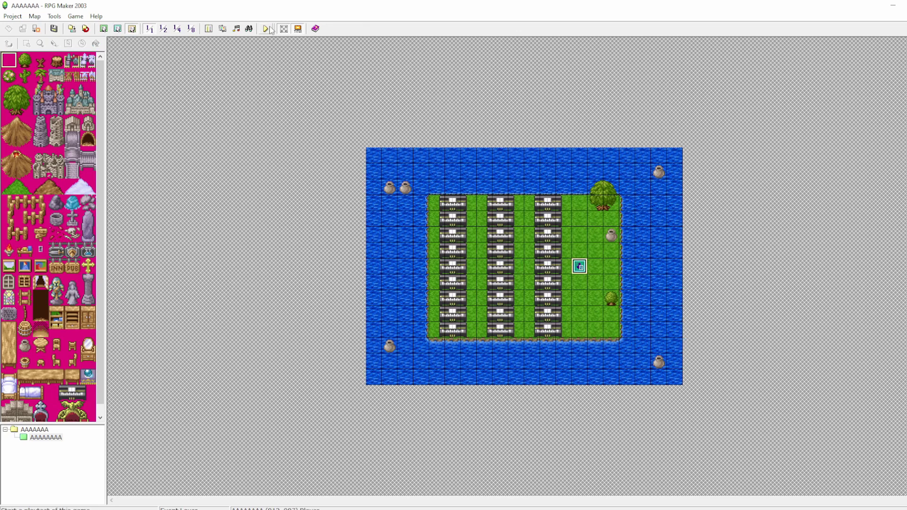